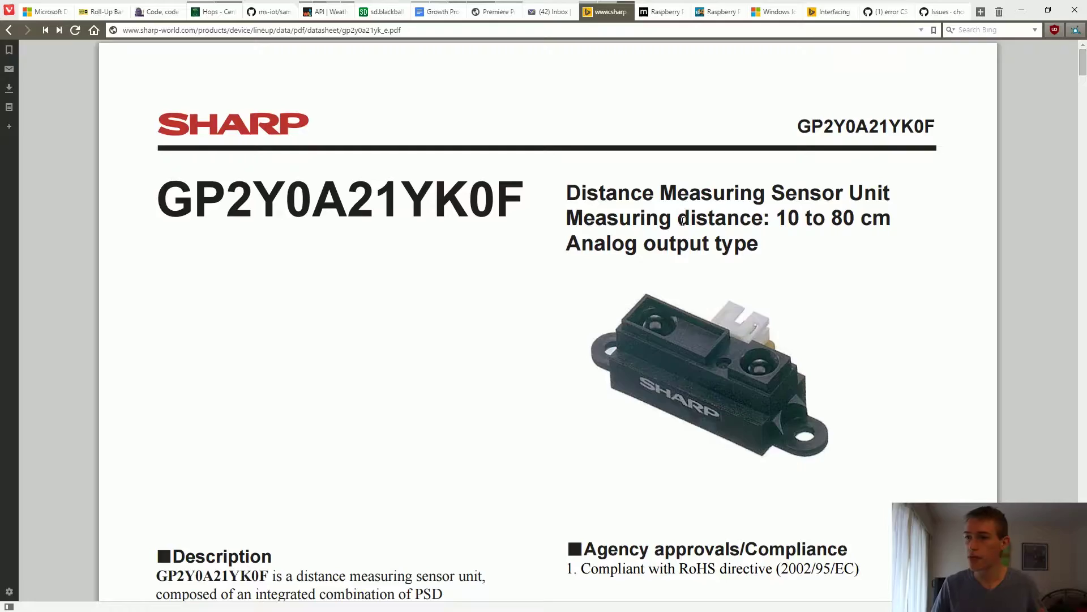
pyautogui.moveTo(522, 229); pyautogui.dragTo(541, 200)
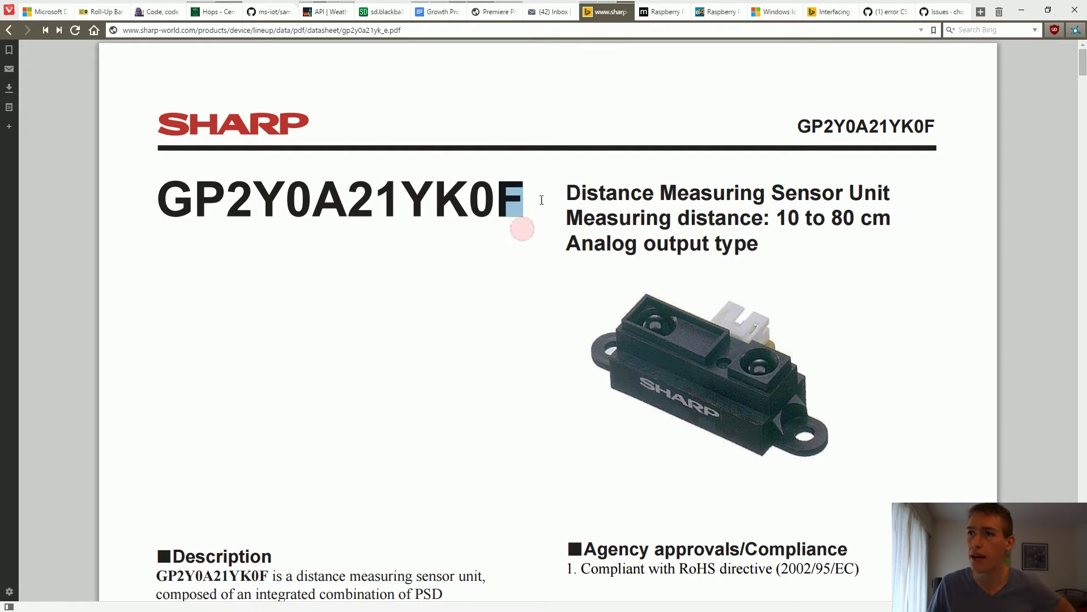
pyautogui.click(574, 211)
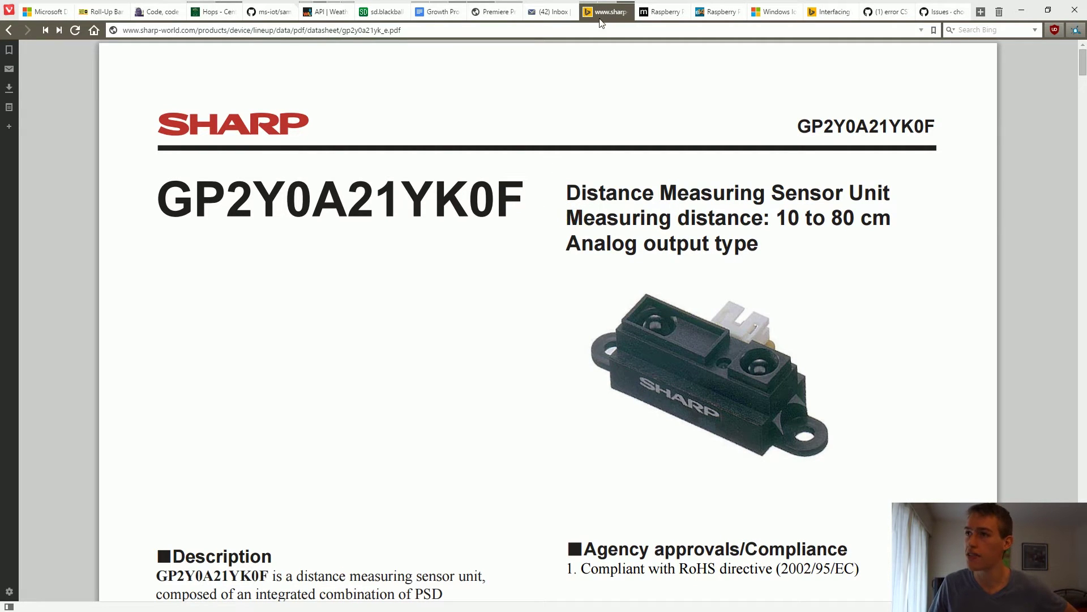
pyautogui.moveTo(606, 9)
pyautogui.click(610, 85)
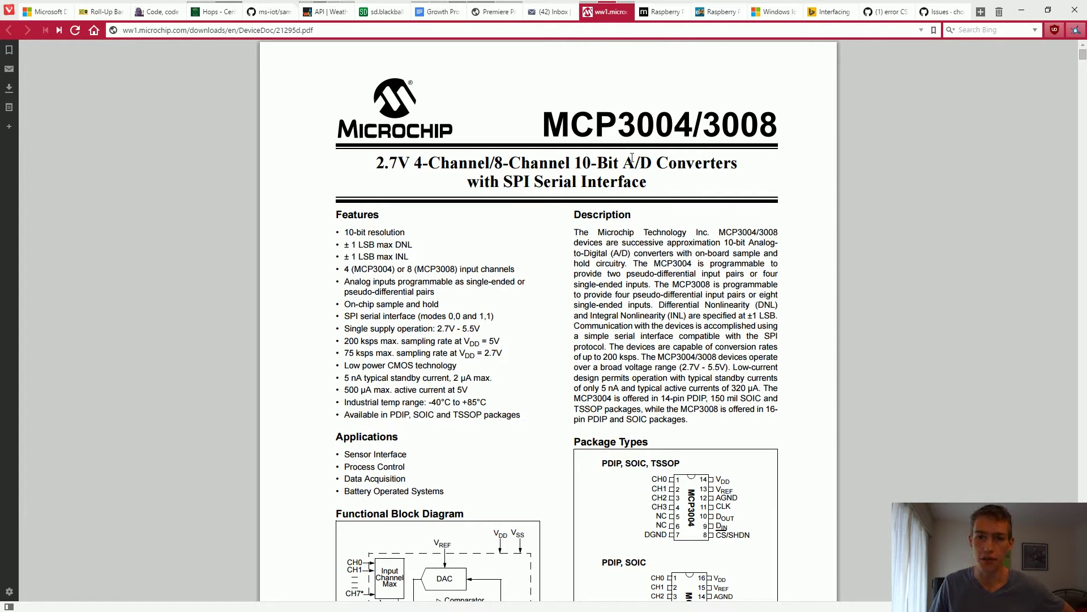
pyautogui.click(623, 8)
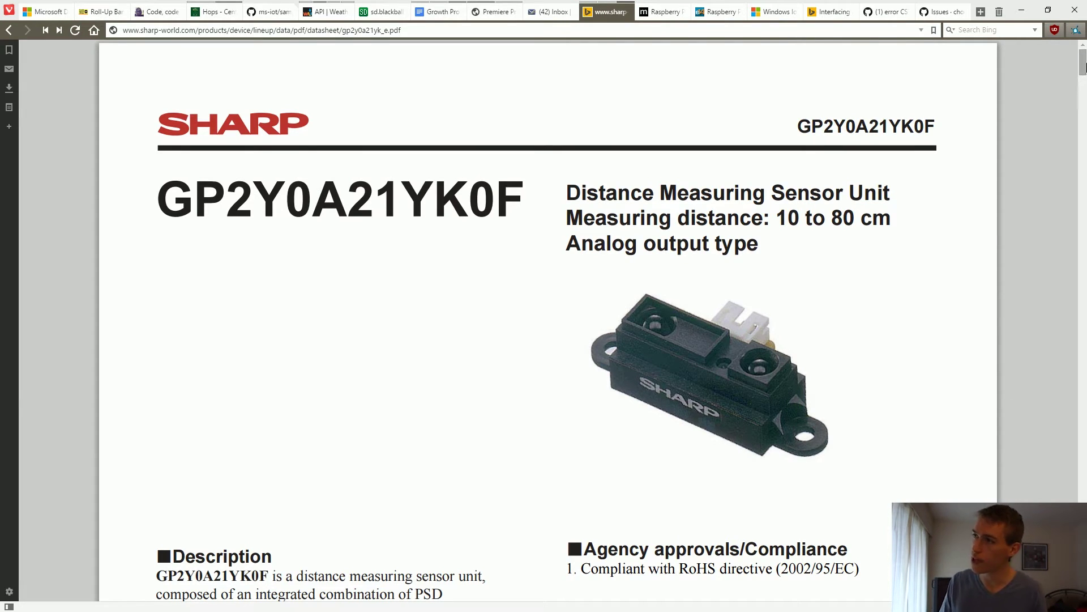
pyautogui.moveTo(1079, 67); pyautogui.dragTo(1056, 160)
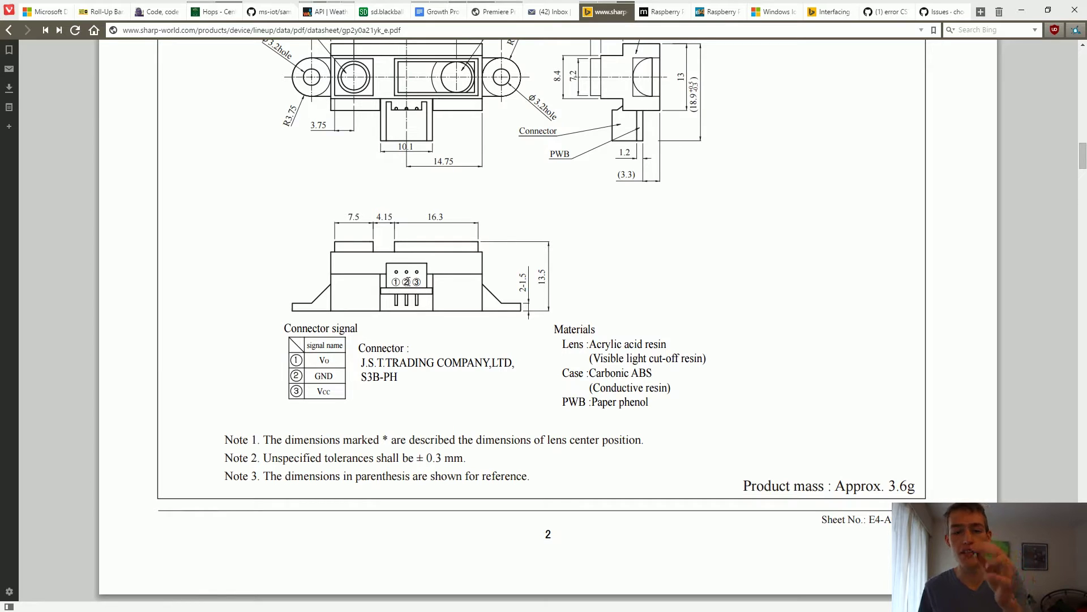
# Highlight the Sharp sensor's connector pin numbers and signal table, then go back to the MCP3004/3008 datasheet.
pyautogui.moveTo(393, 282); pyautogui.dragTo(421, 282)
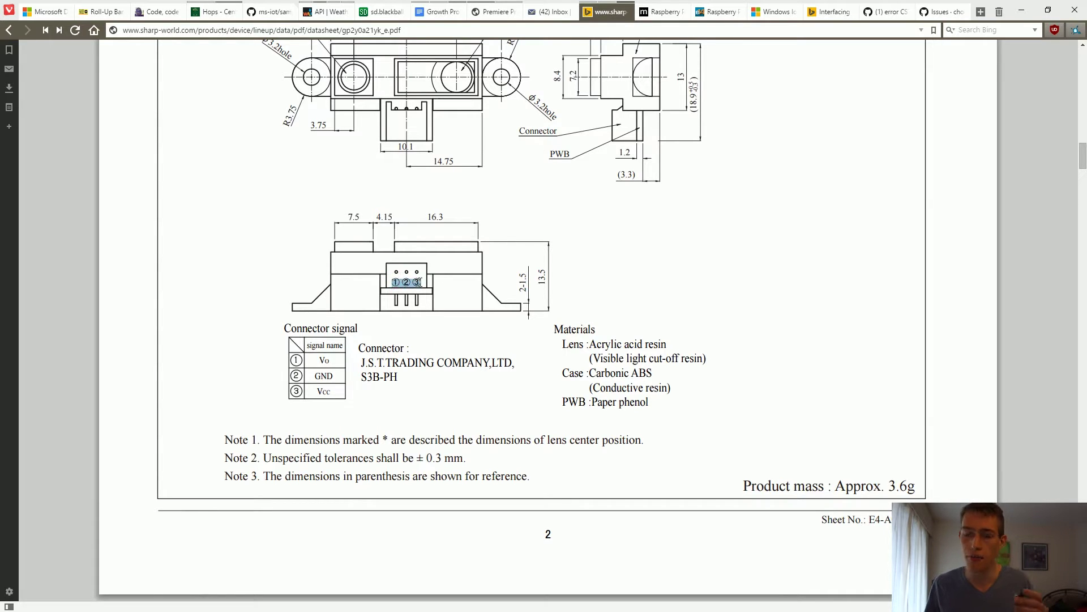
pyautogui.click(416, 282)
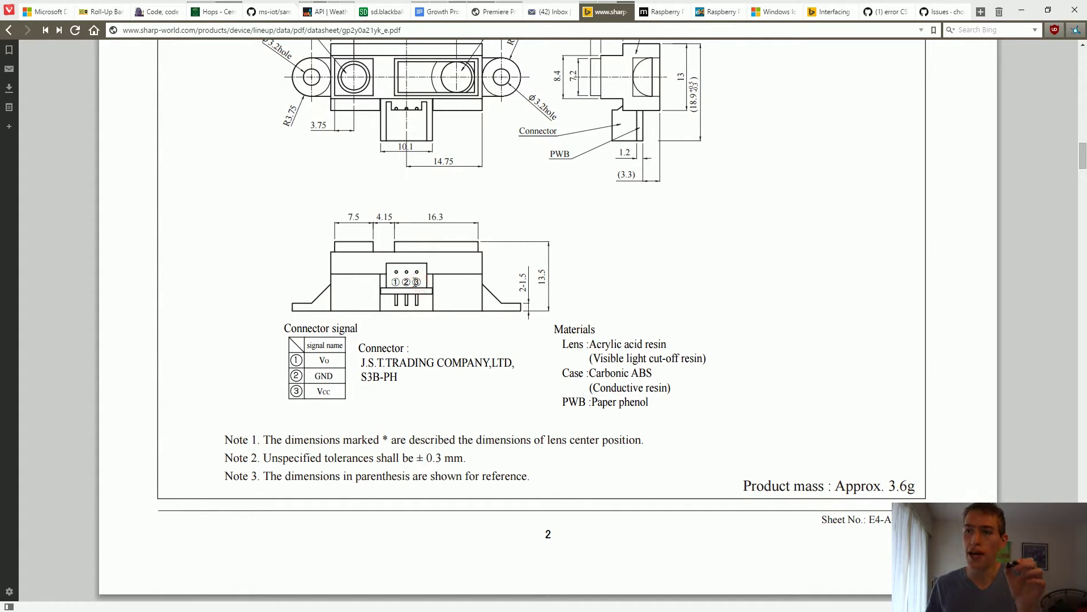
pyautogui.moveTo(301, 360); pyautogui.dragTo(333, 362)
pyautogui.click(334, 363)
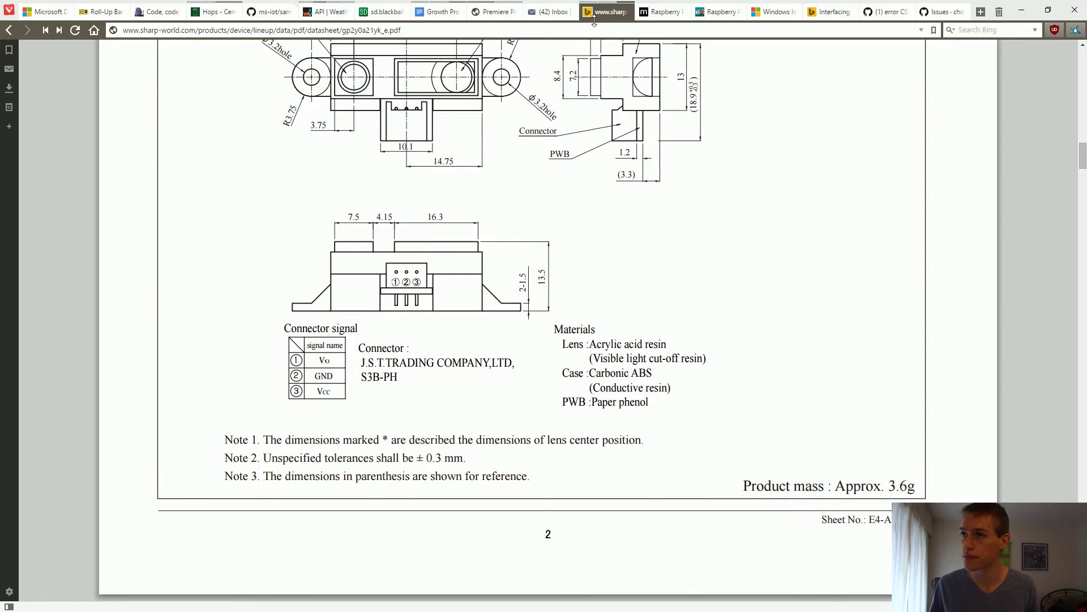
pyautogui.hotkey('alt', 'Left')
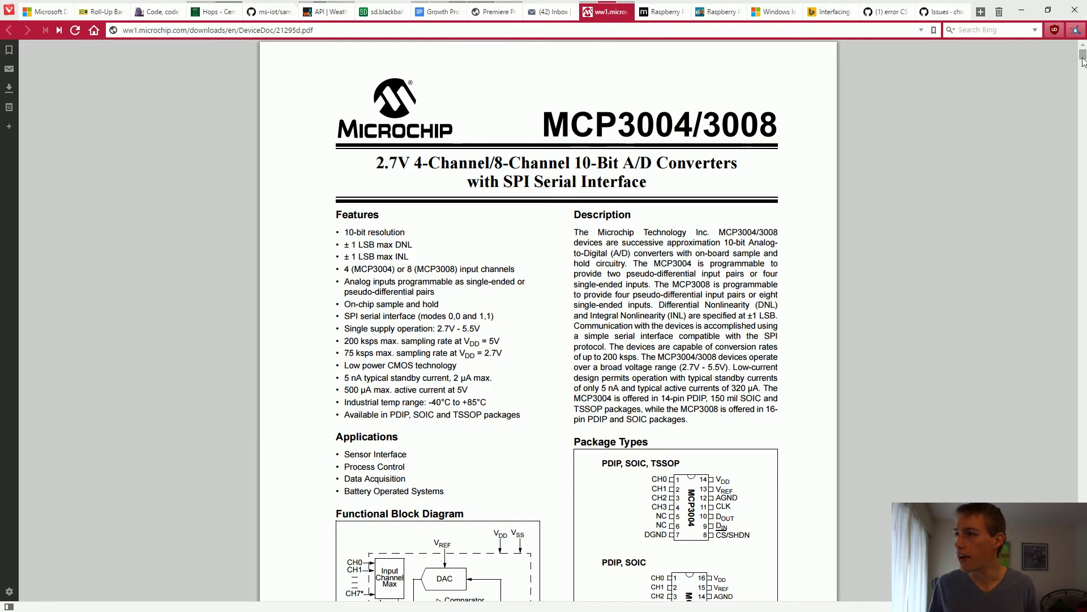
# Review the MCP3008 package pinouts, marking the VDD and DGND pins, then return to the Pi 2 pin mappings.
pyautogui.scroll(-3, 938, 289)
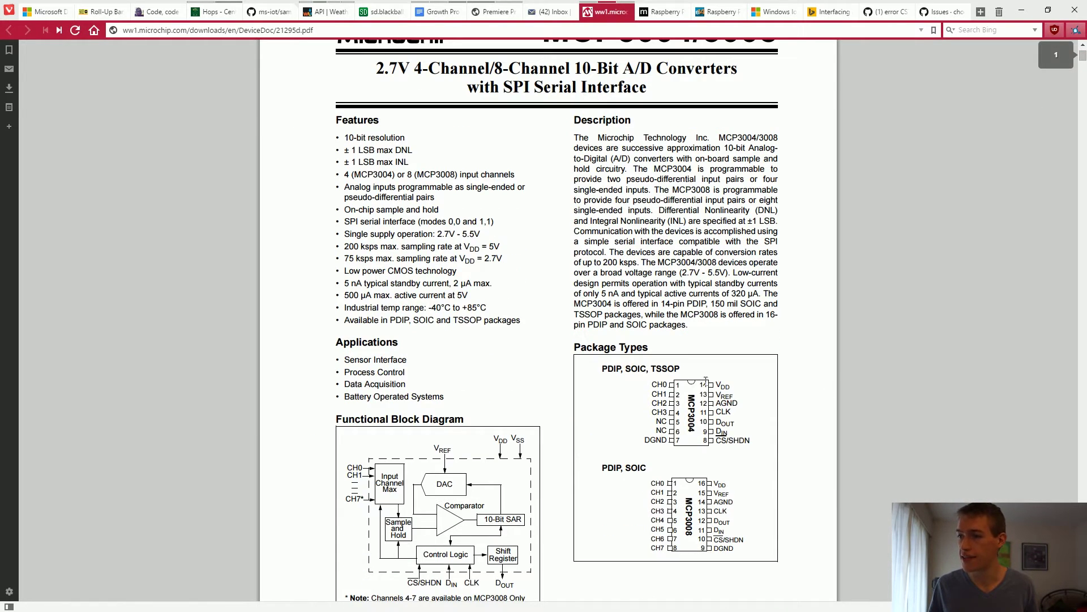
pyautogui.moveTo(657, 381); pyautogui.dragTo(731, 441)
pyautogui.scroll(-3, 651, 389)
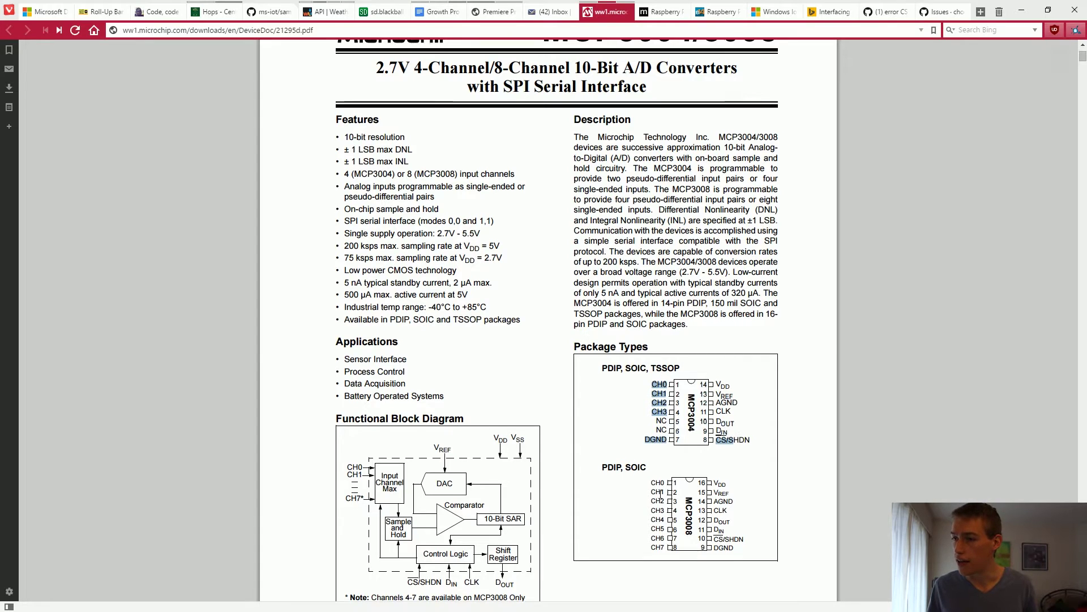
pyautogui.click(651, 390)
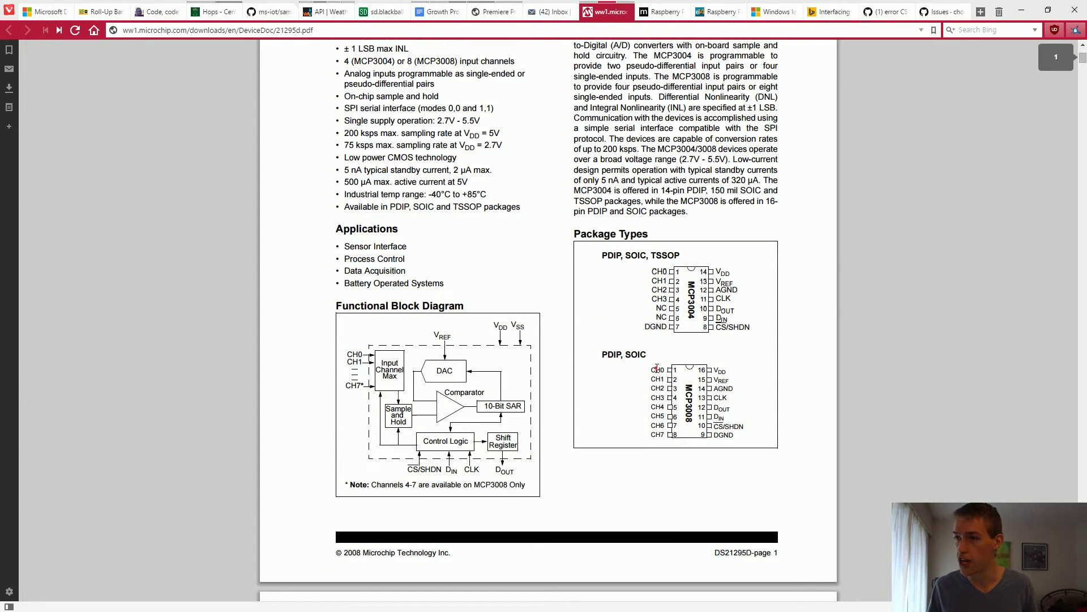
pyautogui.click(719, 369)
pyautogui.click(725, 433)
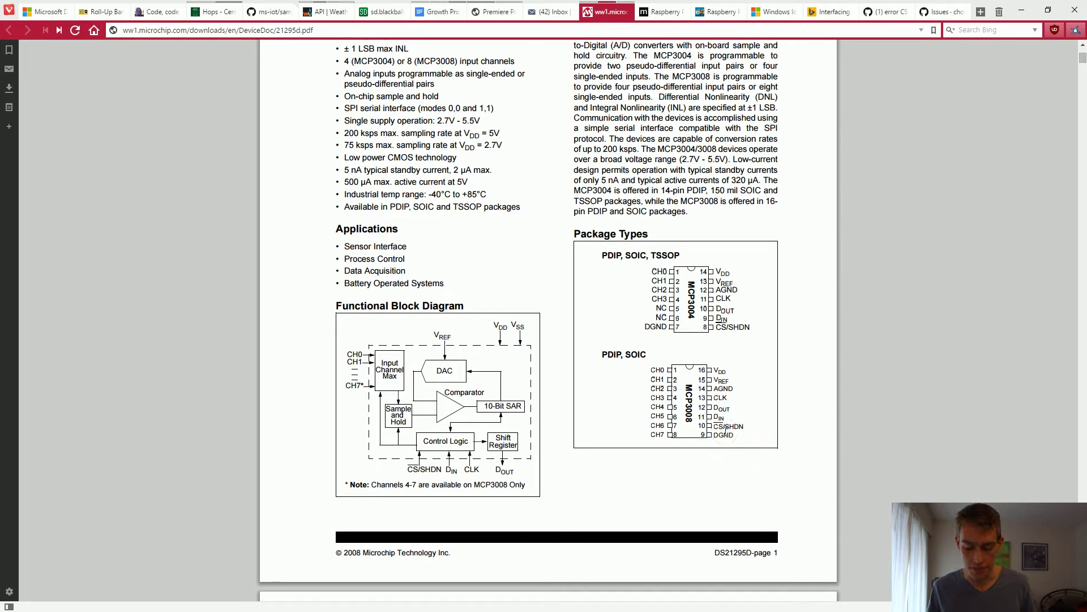
pyautogui.hotkey('alt', 'Left')
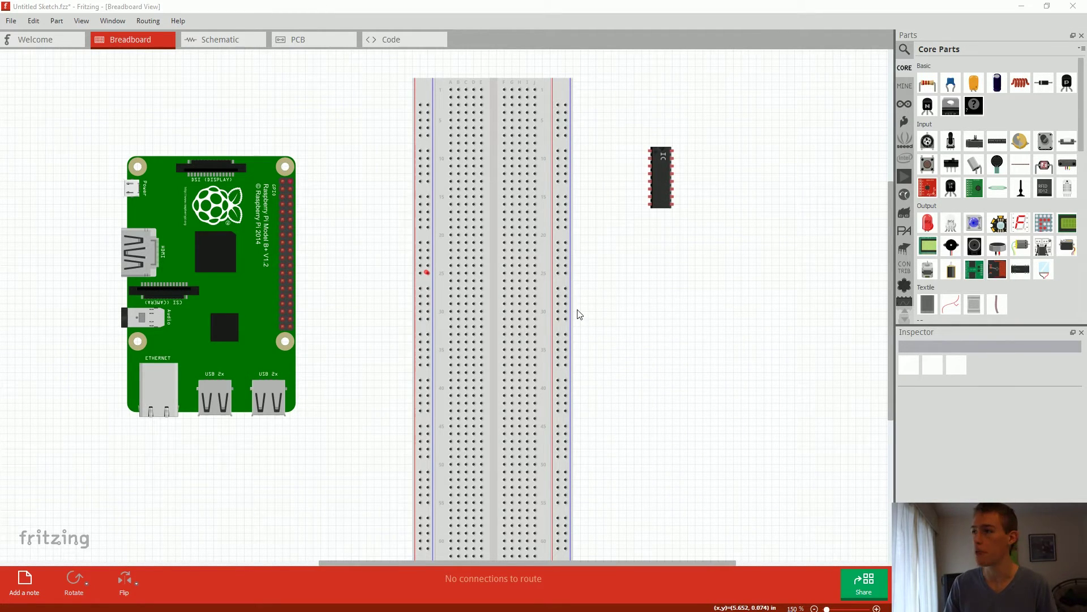
# Show the Core Parts bin's Infrared Proximity Sensor details in the Inspector.
pyautogui.moveTo(988, 260)
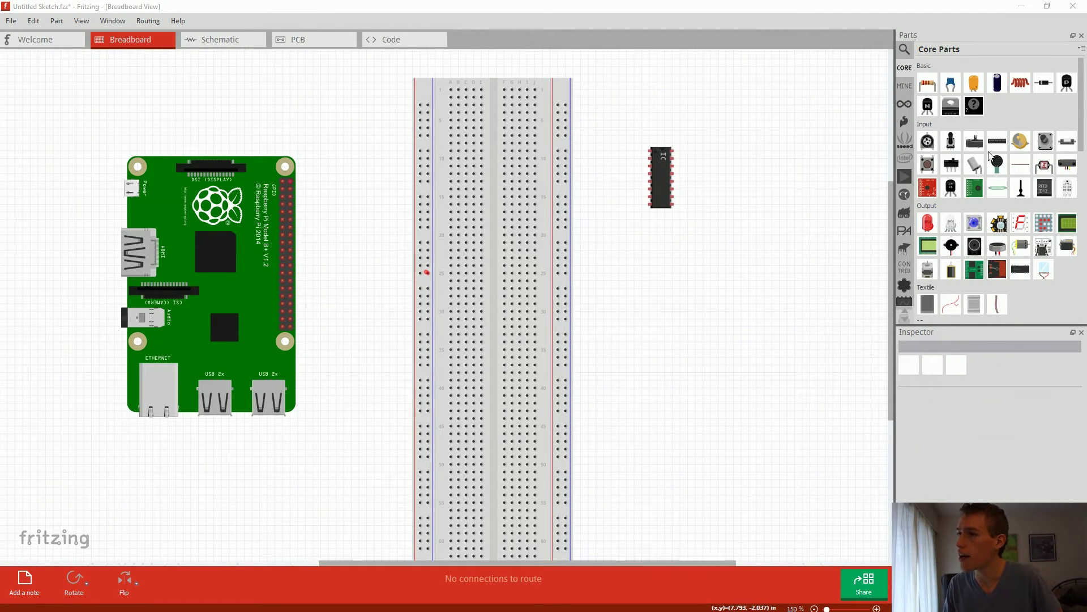
pyautogui.moveTo(971, 84)
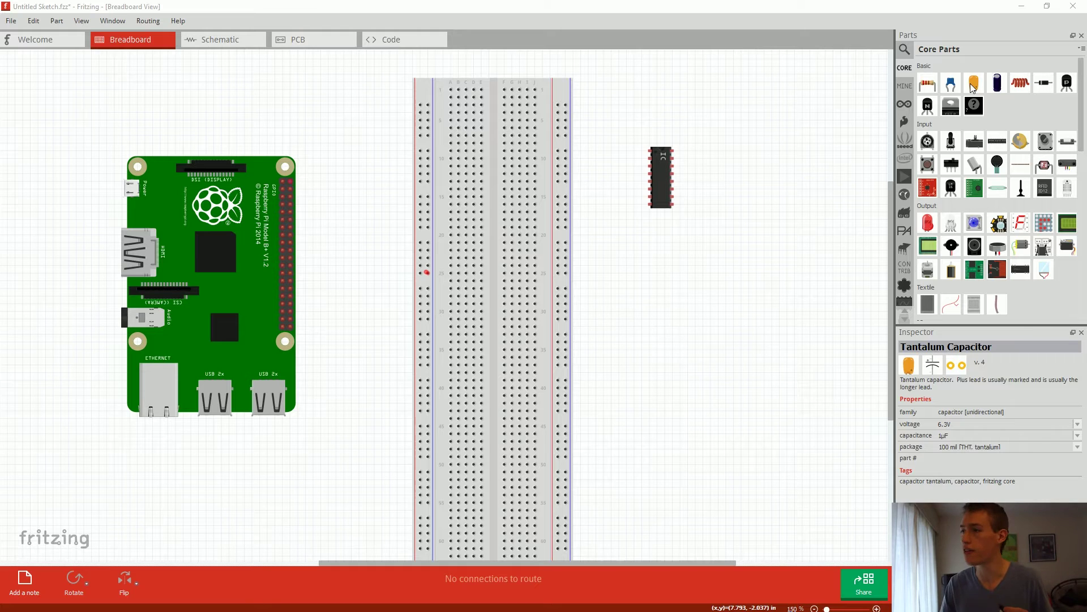
pyautogui.moveTo(1066, 169)
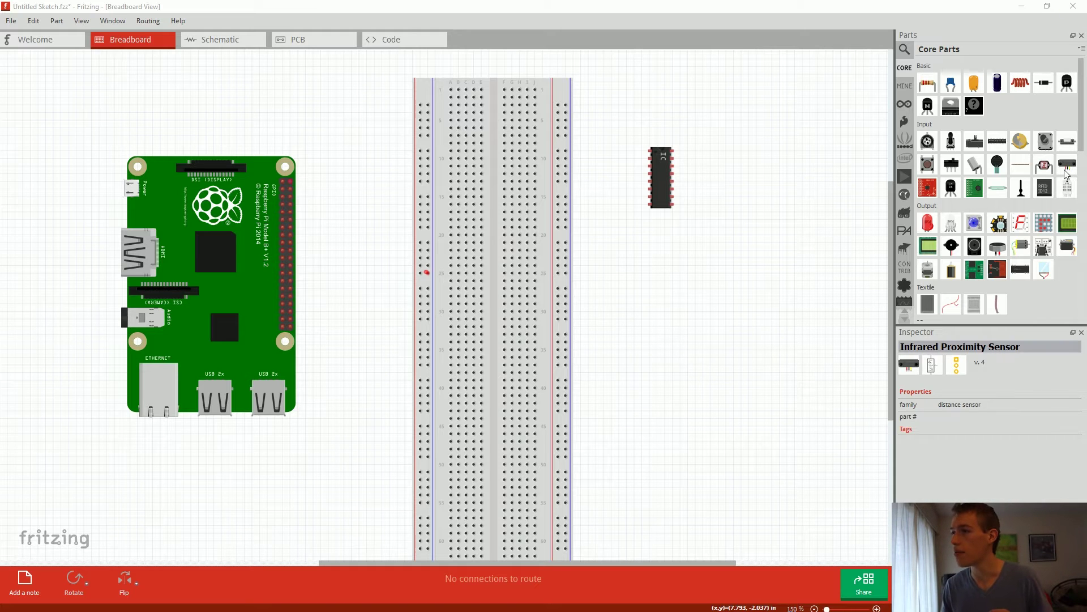
# Add two Infrared Proximity Sensors at the canvas top right, one below the other, then deselect.
pyautogui.moveTo(1070, 168); pyautogui.dragTo(745, 114)
pyautogui.moveTo(1067, 165); pyautogui.dragTo(743, 254)
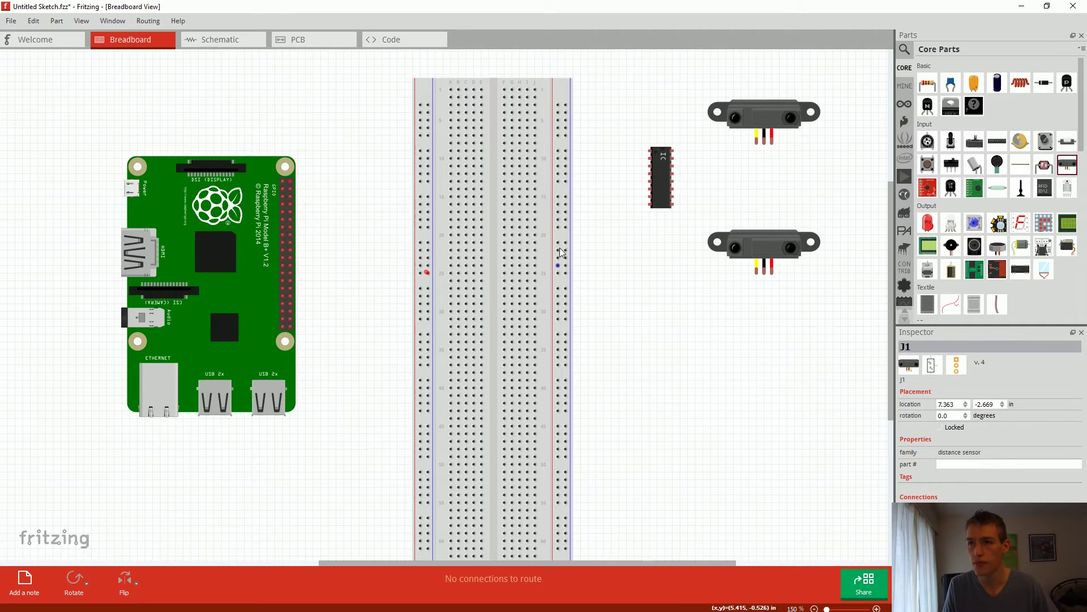
pyautogui.click(623, 220)
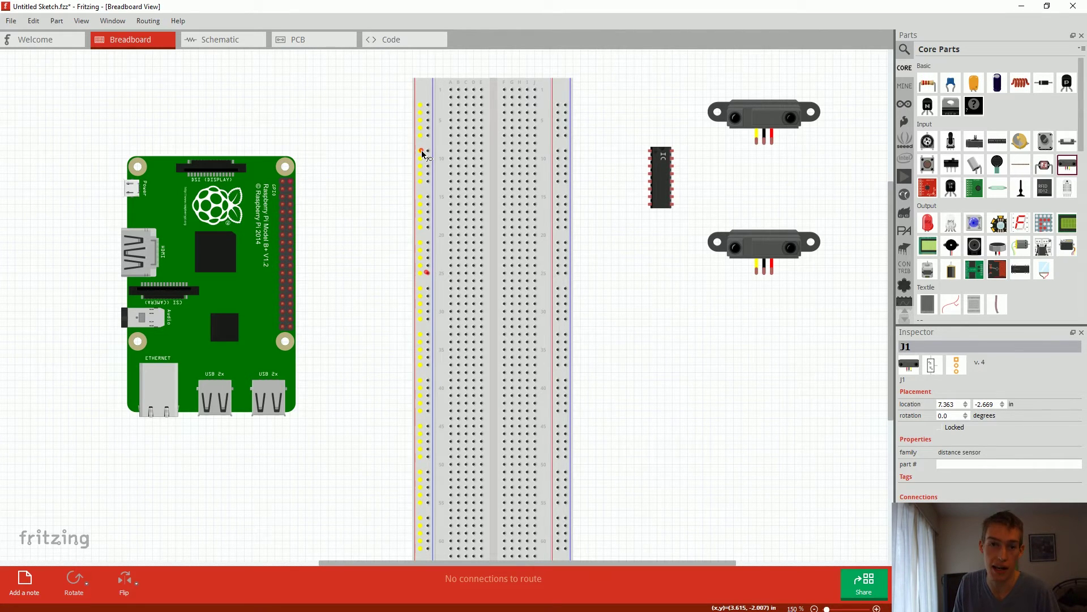
# Draw wires from breadboard hole 4C out to the left and from hole 5H toward the upper right.
pyautogui.moveTo(422, 153); pyautogui.dragTo(376, 164)
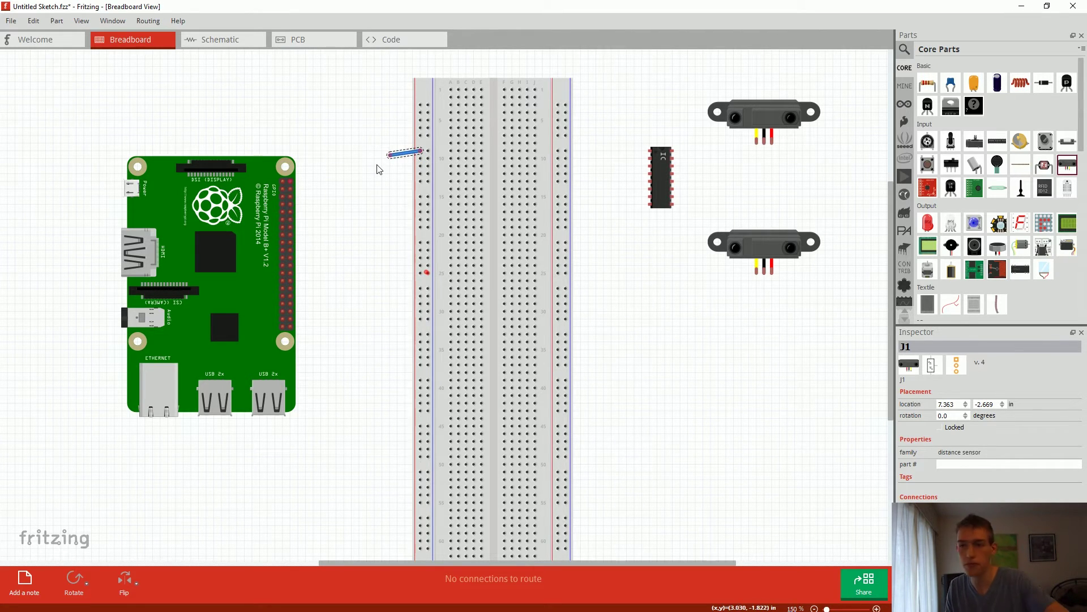
pyautogui.hotkey('ctrl', 'z')
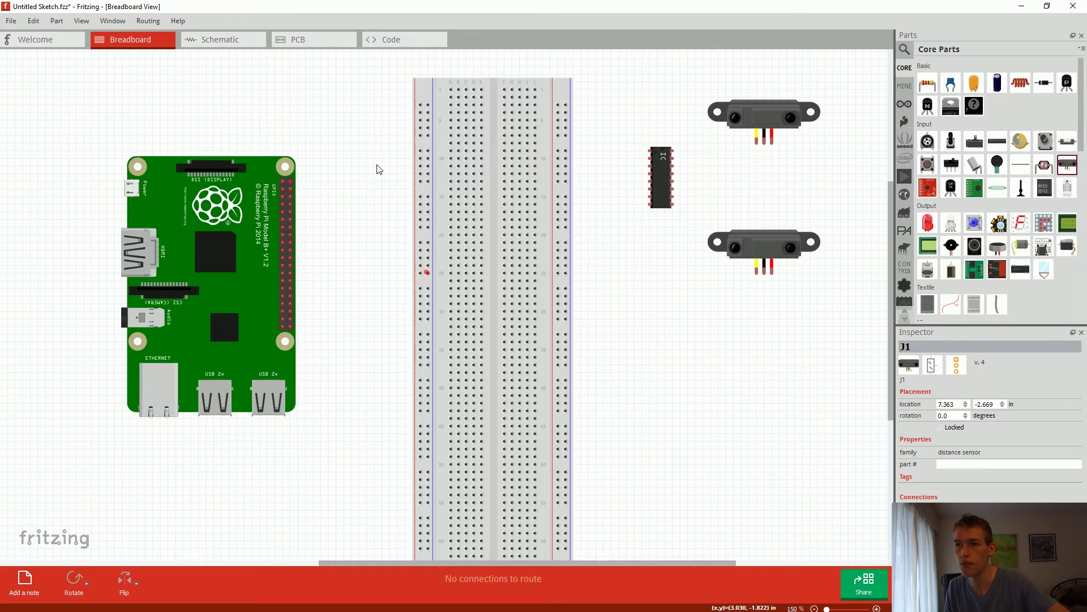
pyautogui.click(466, 113)
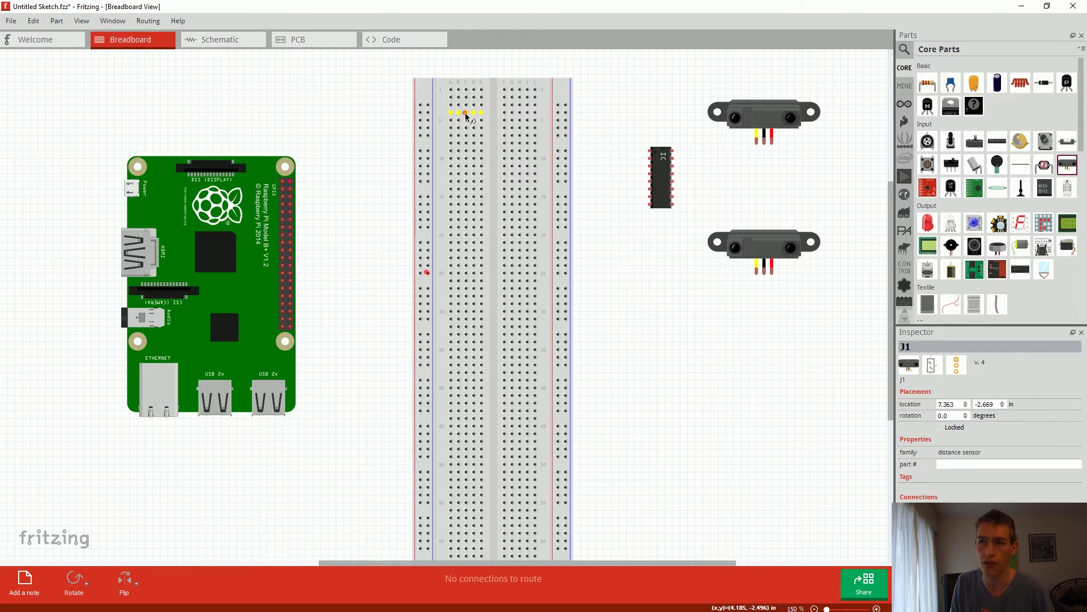
pyautogui.moveTo(466, 116); pyautogui.dragTo(370, 83)
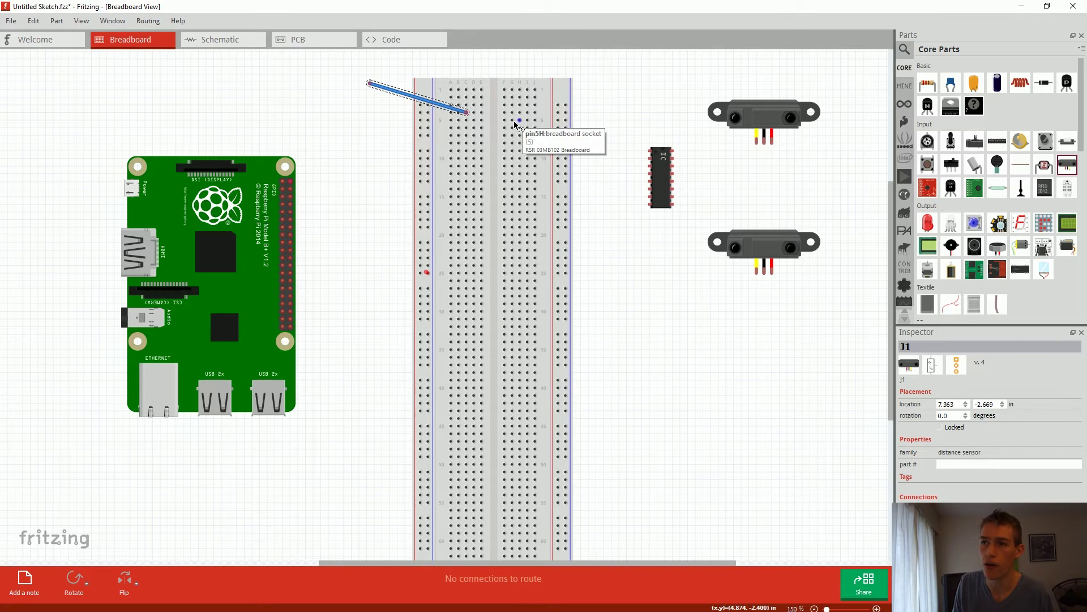
pyautogui.moveTo(520, 121); pyautogui.dragTo(621, 92)
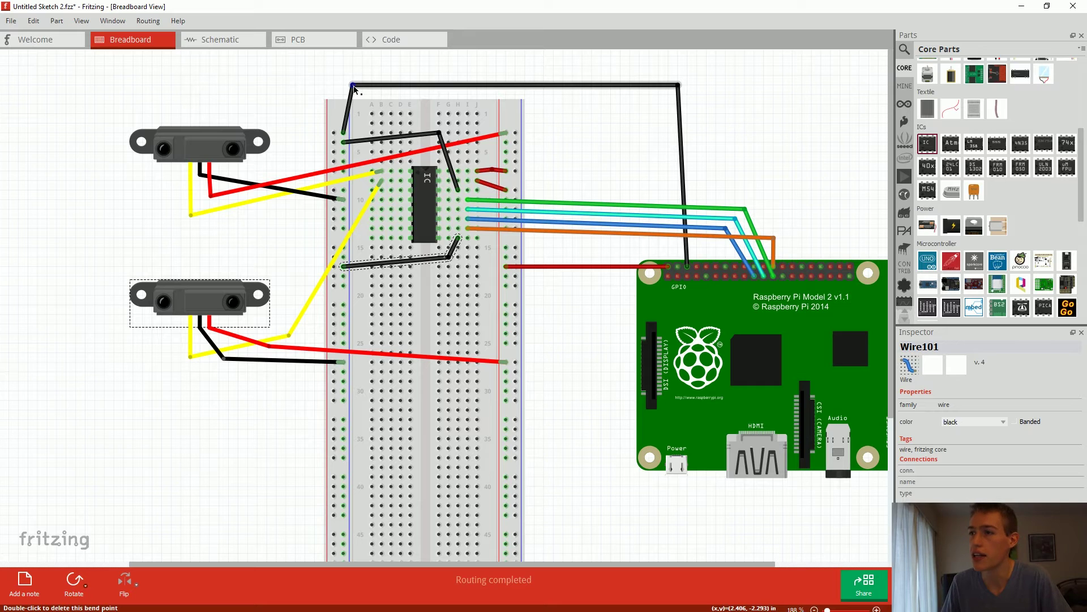
# Highlight everything the top black wire connects to, clear it, and bring up the pin map and datasheet.
pyautogui.click(354, 86)
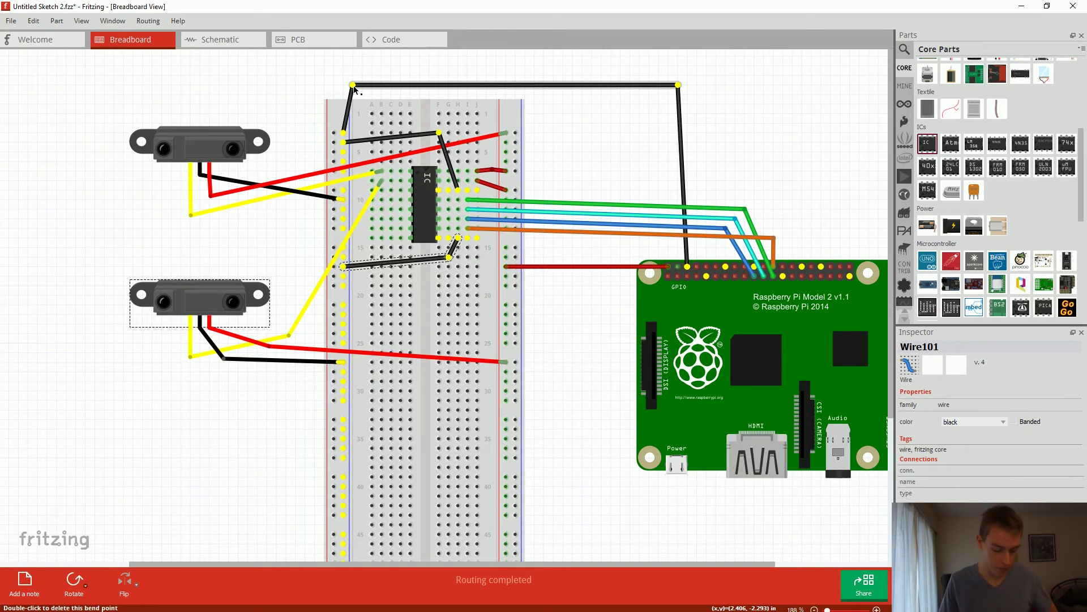
pyautogui.click(353, 85)
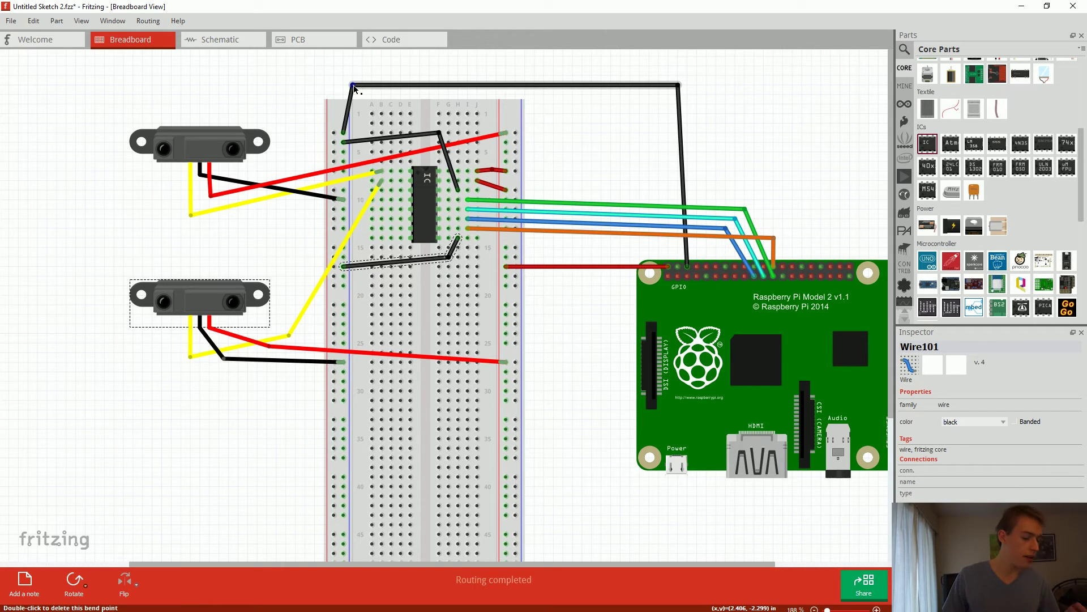
pyautogui.hotkey('alt', 'Tab')
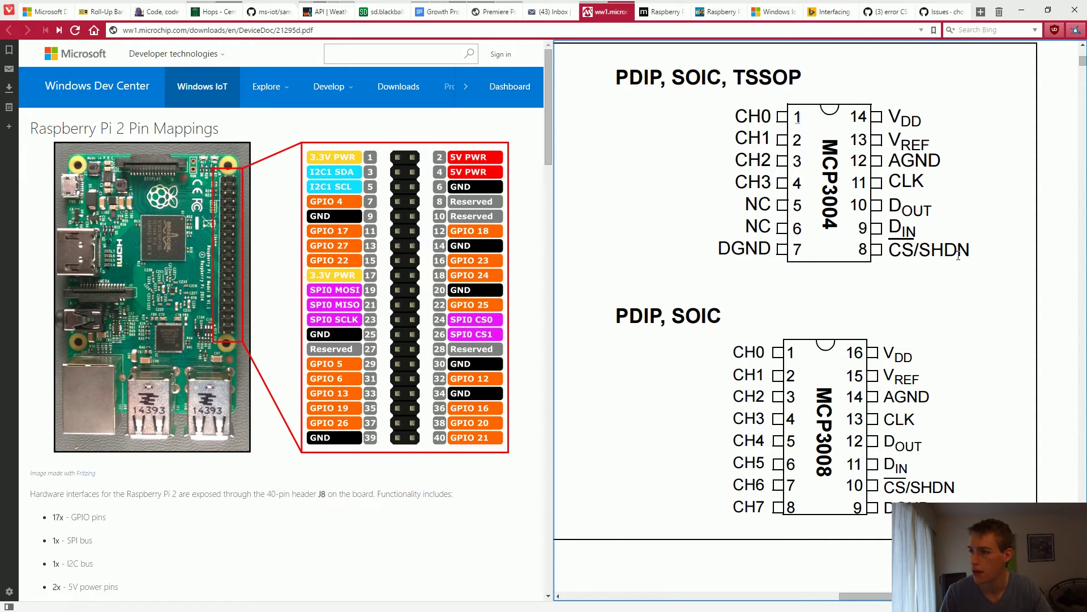
pyautogui.hotkey('alt', 'Tab')
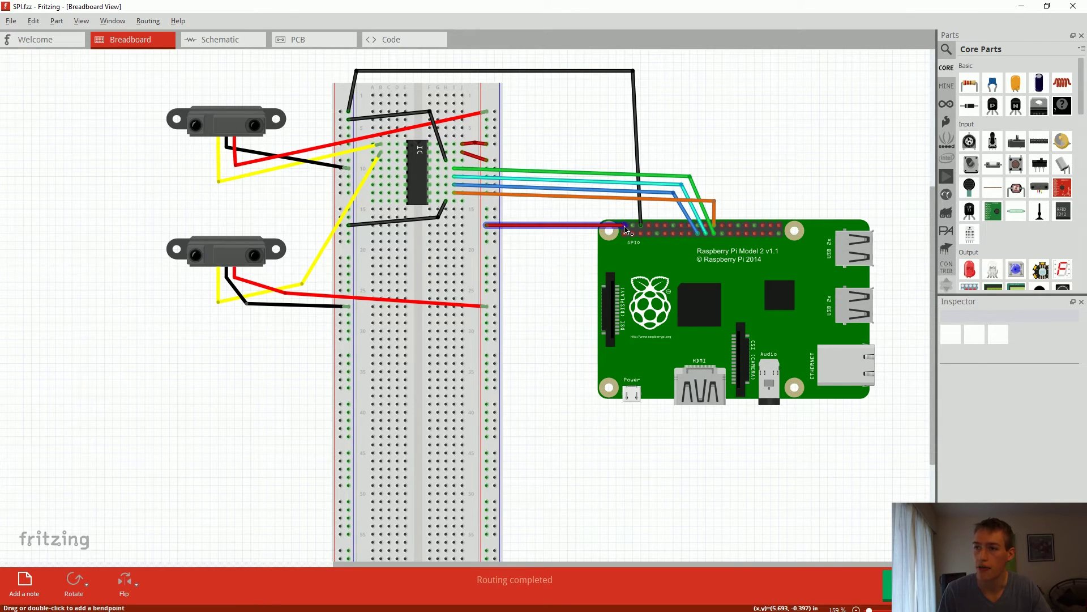
pyautogui.hotkey('alt', 'Tab')
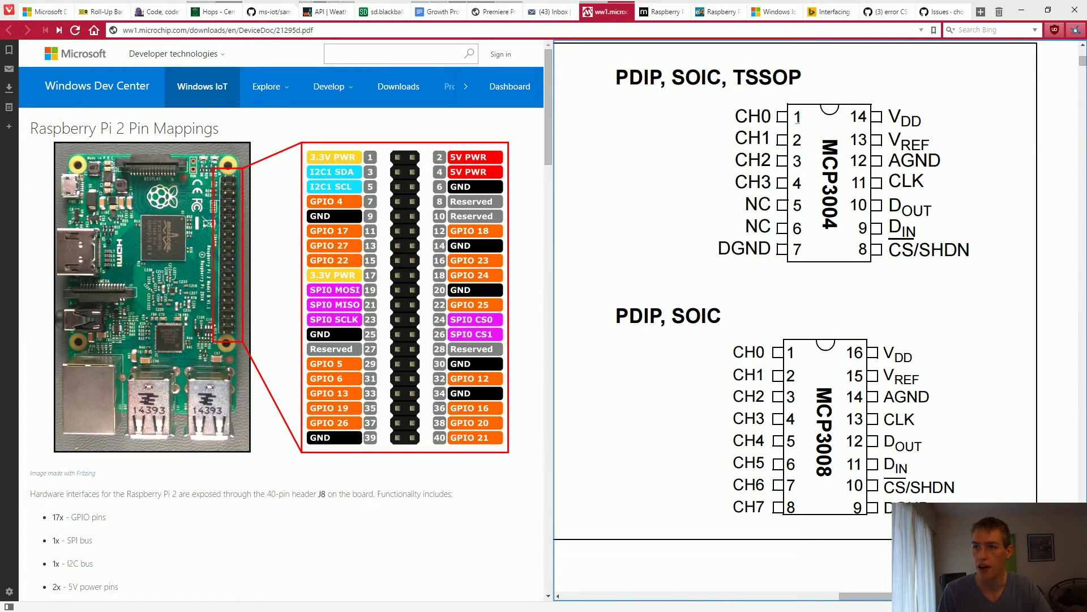
pyautogui.hotkey('alt', 'Tab')
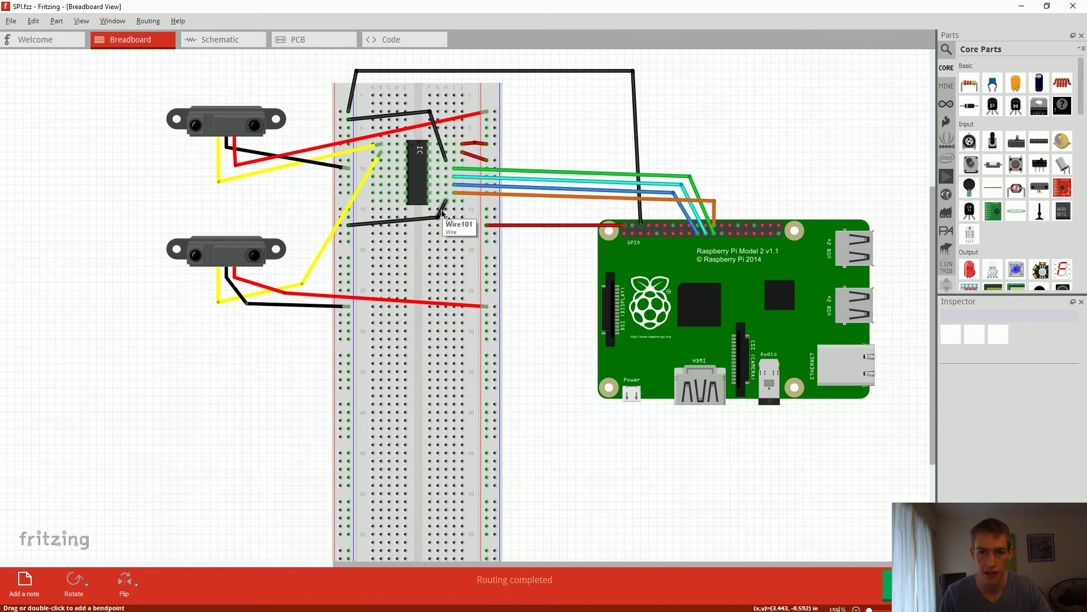
pyautogui.hotkey('alt', 'Tab')
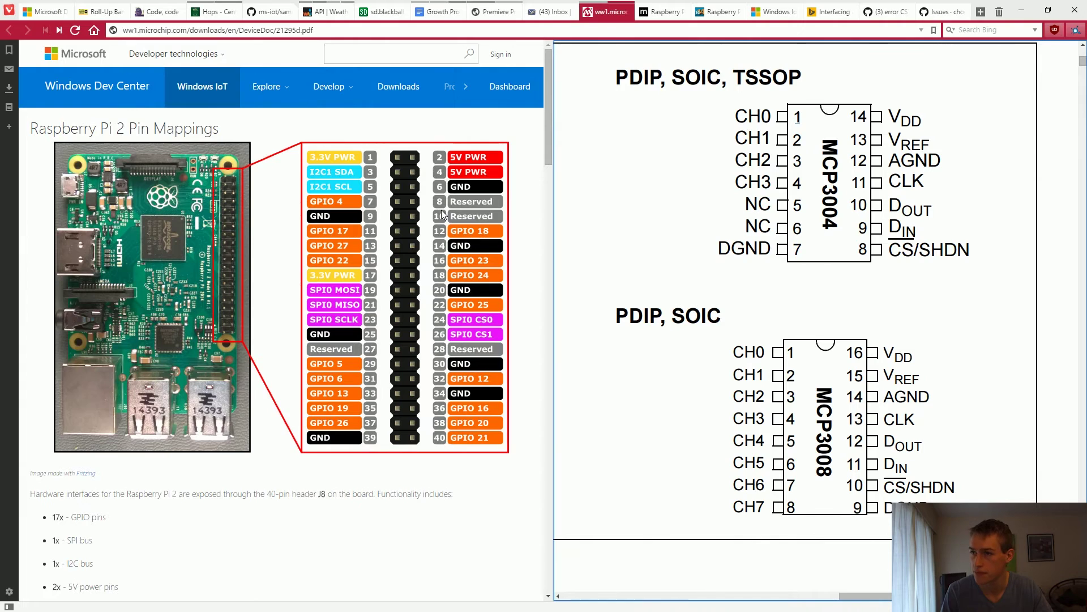
pyautogui.moveTo(888, 419); pyautogui.dragTo(955, 480)
# Mark the CS label on MCP3008 pin 10 and compare it against the breadboard diagram.
pyautogui.click(955, 480)
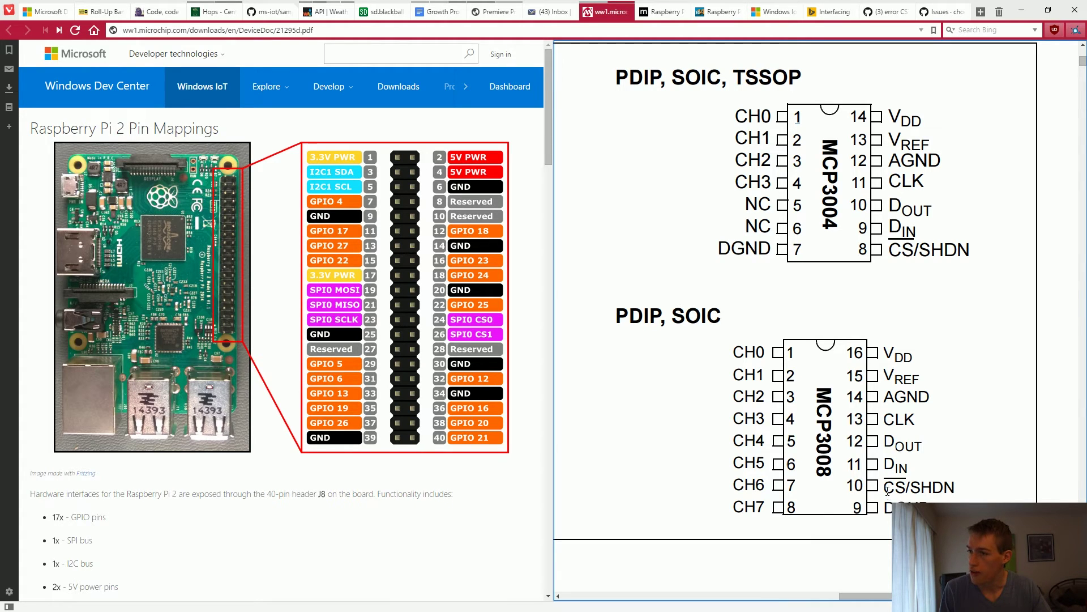
pyautogui.moveTo(884, 487); pyautogui.dragTo(907, 487)
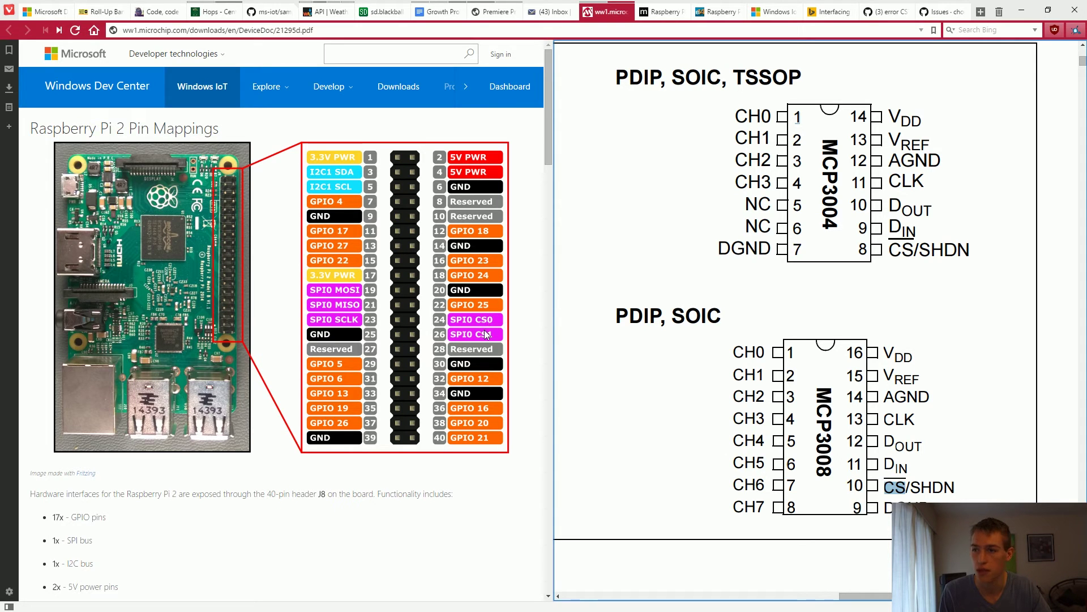
pyautogui.hotkey('alt', 'Tab')
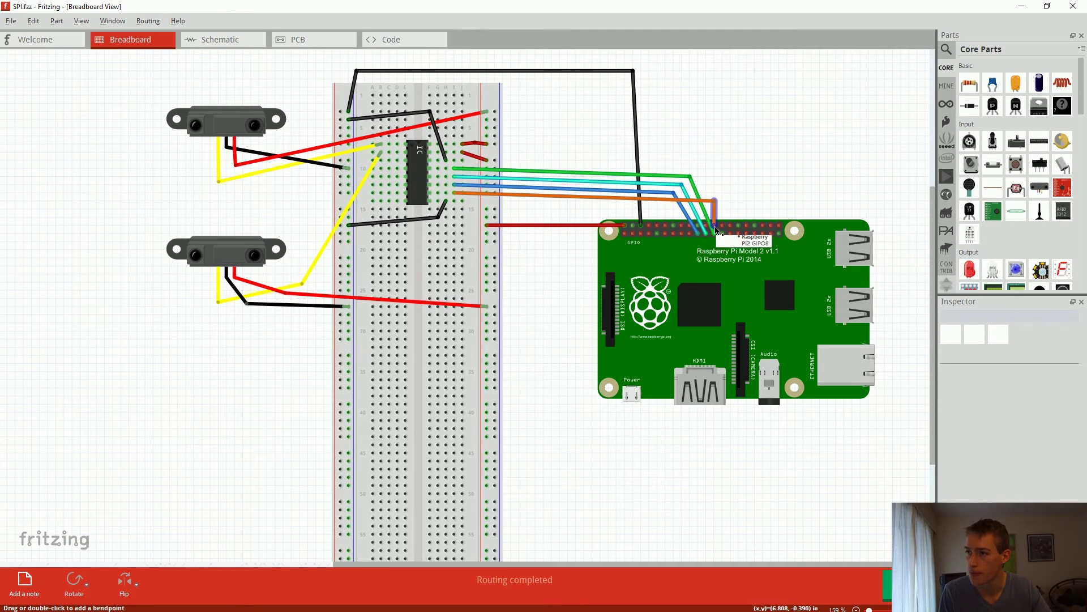
pyautogui.hotkey('alt', 'Tab')
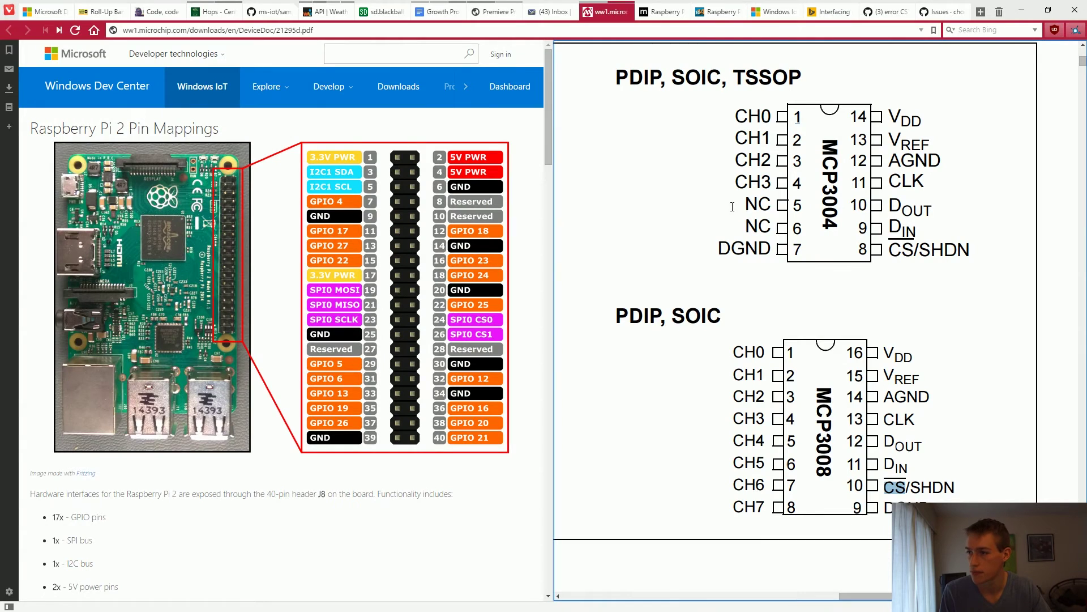
# Select the CLK, DOUT and DIN labels (pins 13, 12, 11), then return to Fritzing.
pyautogui.doubleClick(899, 415)
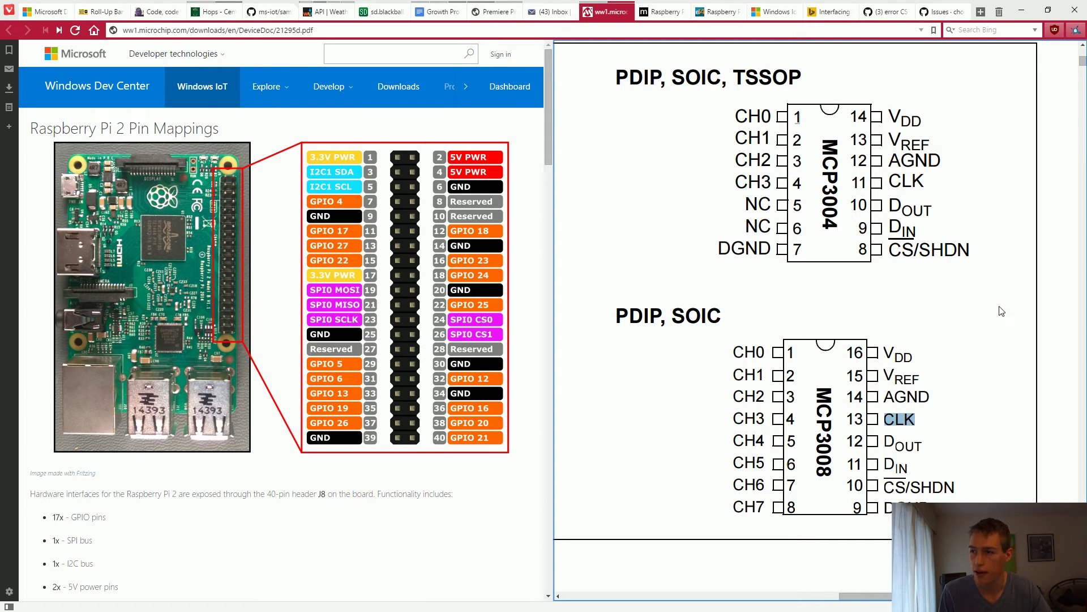
pyautogui.doubleClick(890, 442)
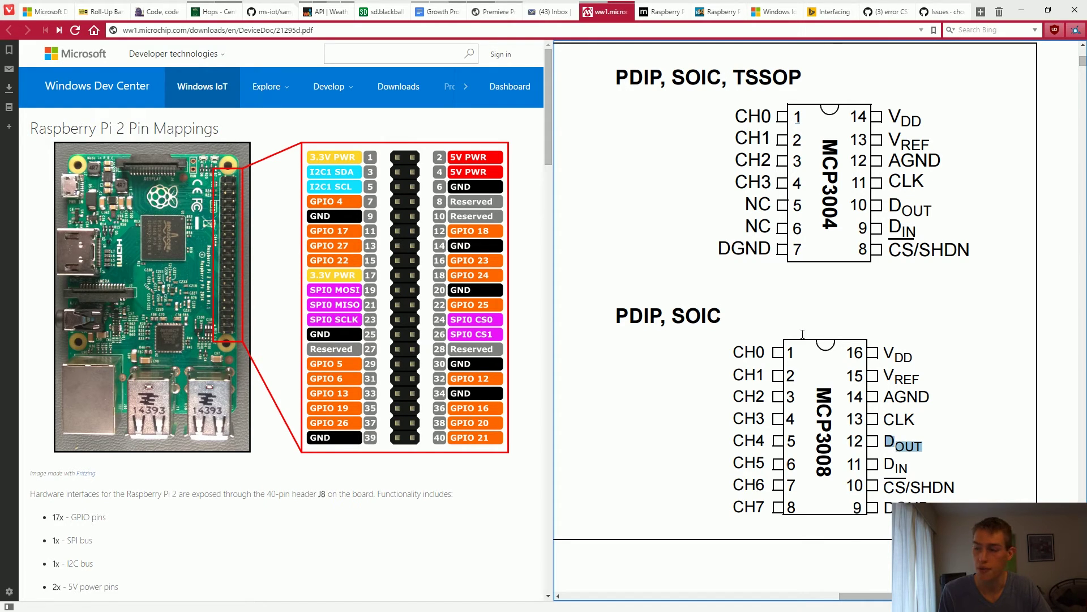
pyautogui.doubleClick(896, 465)
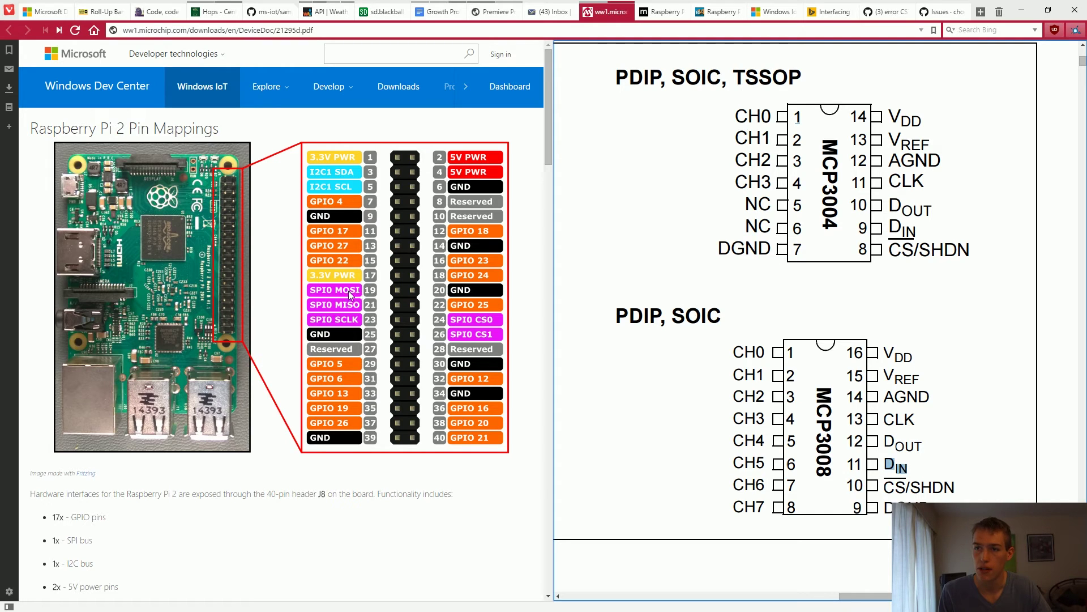
pyautogui.click(354, 293)
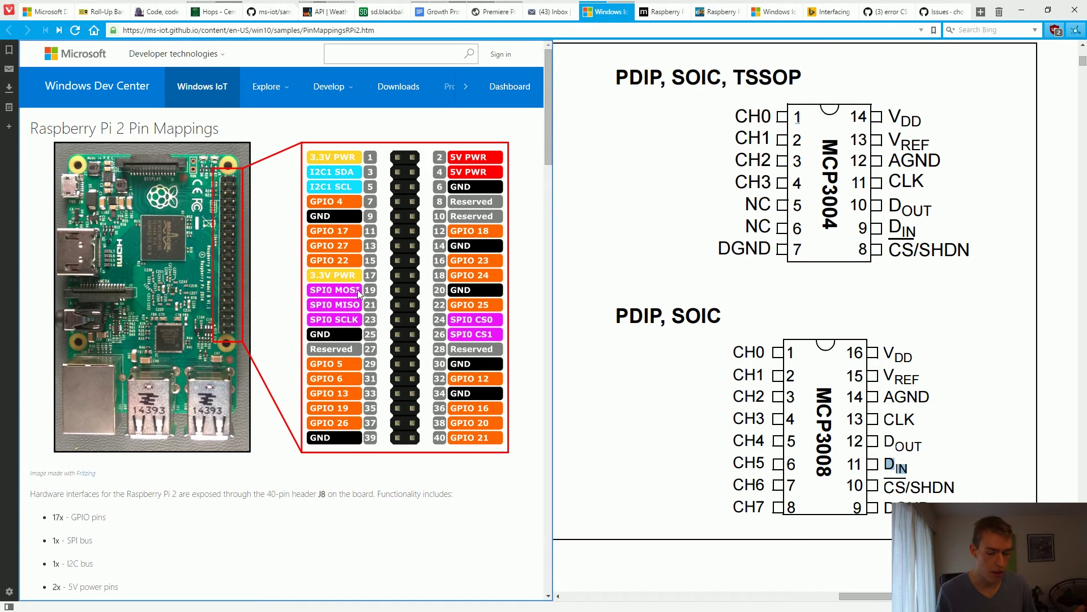
pyautogui.hotkey('alt', 'Tab')
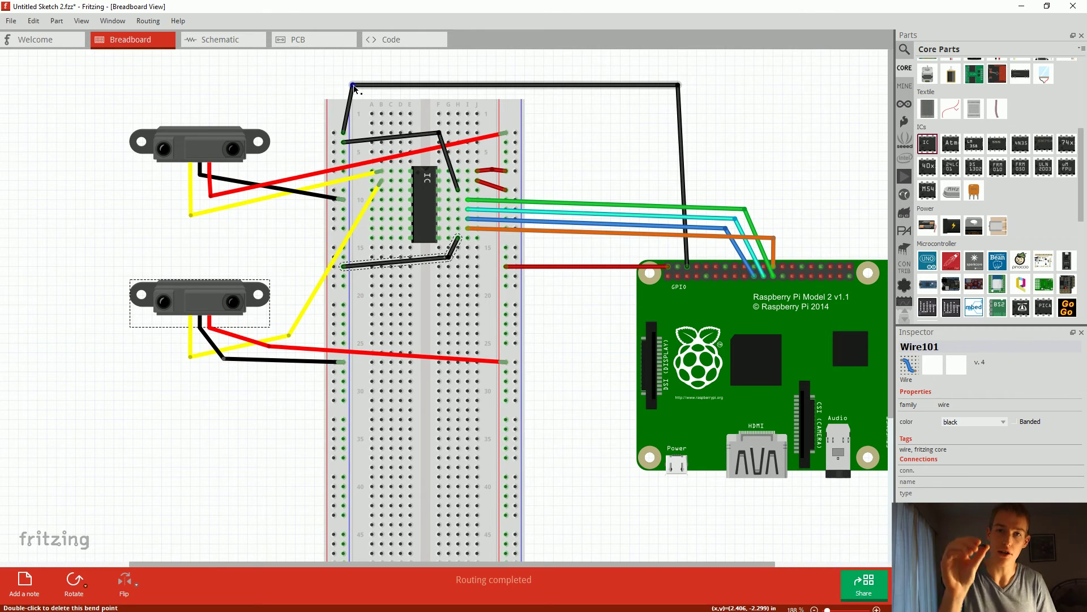
# Zoom in on the IC's wiring, then switch to the MCP3008 datasheet and Pi 2 pin map.
pyautogui.keyDown('ctrl'); pyautogui.scroll(5, 522, 312); pyautogui.keyUp('ctrl')
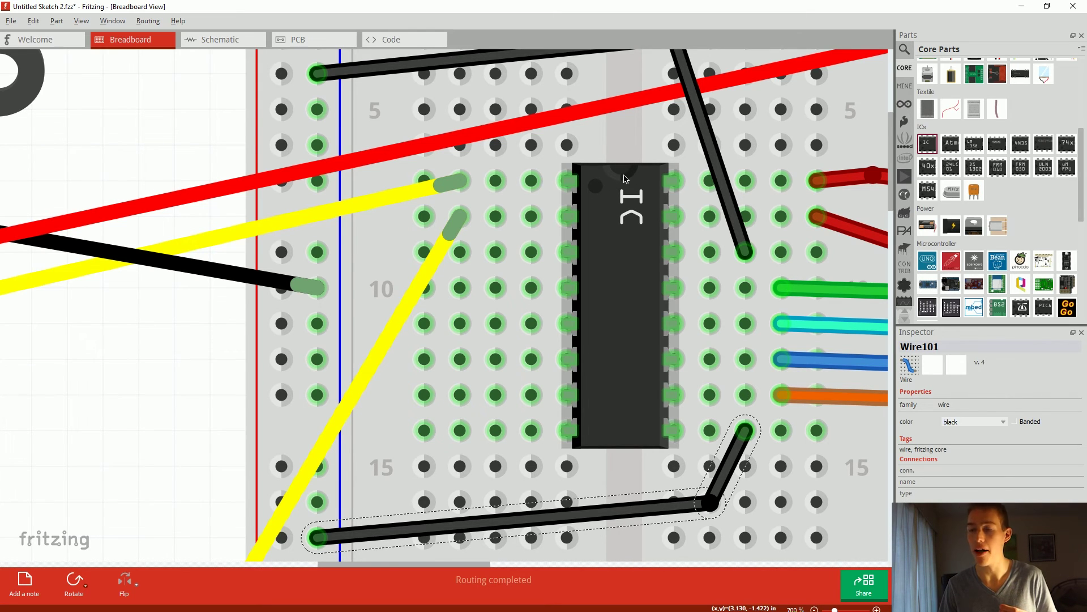
pyautogui.hotkey('alt', 'Tab')
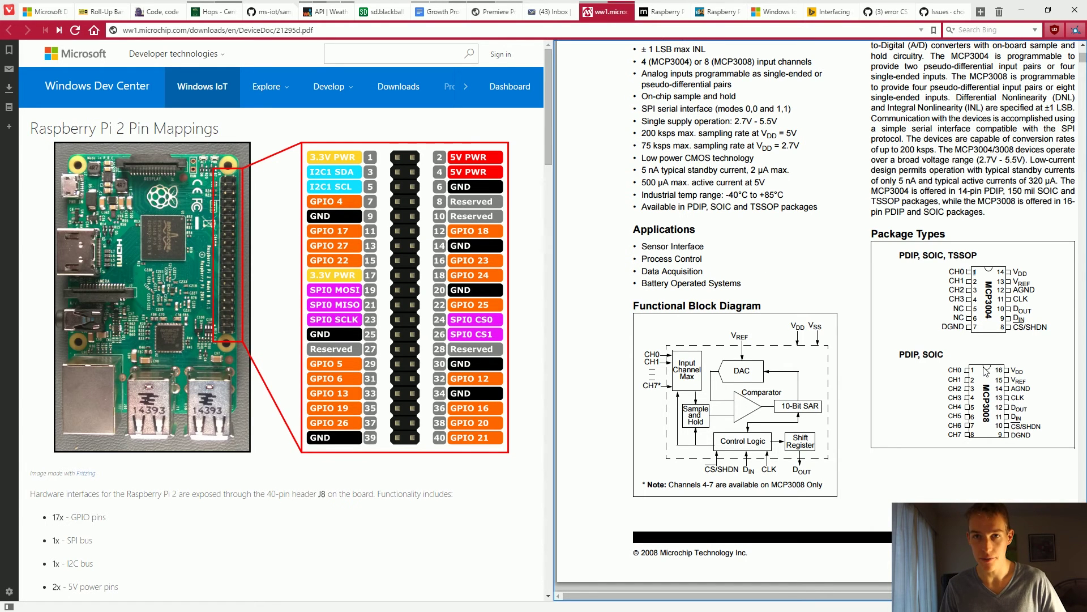
# Switch away from the reference pages and return to the completed SPI.fzz breadboard view.
pyautogui.hotkey('alt', 'Tab')
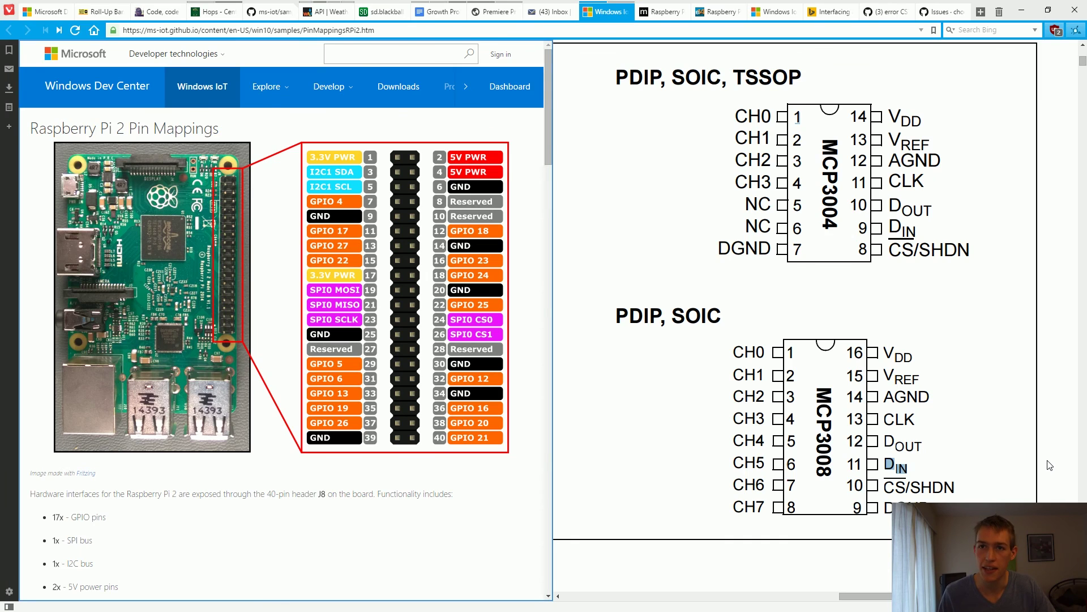
pyautogui.hotkey('alt', 'Tab')
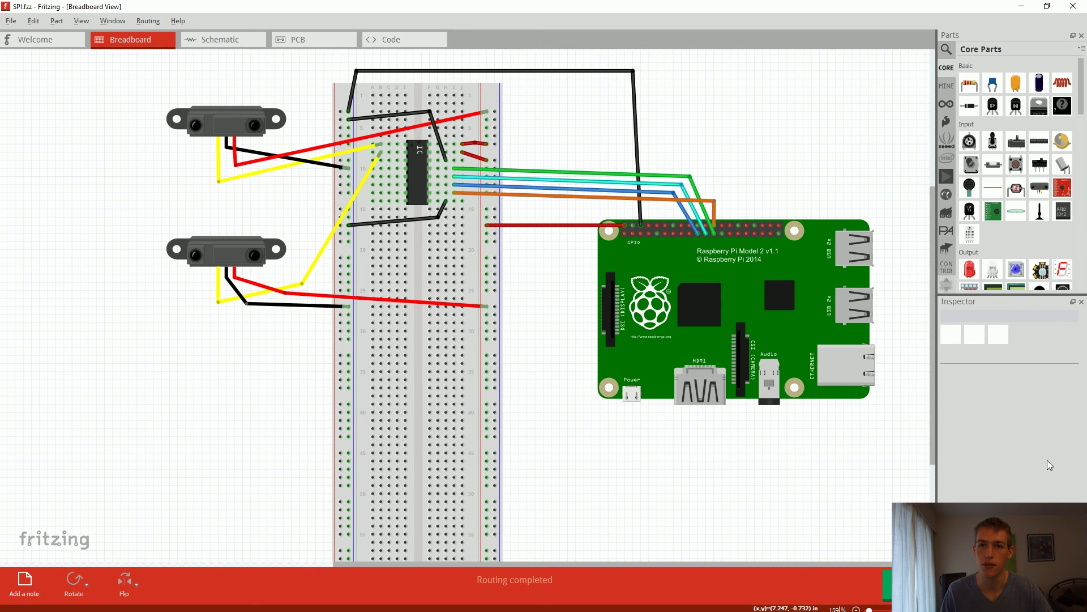